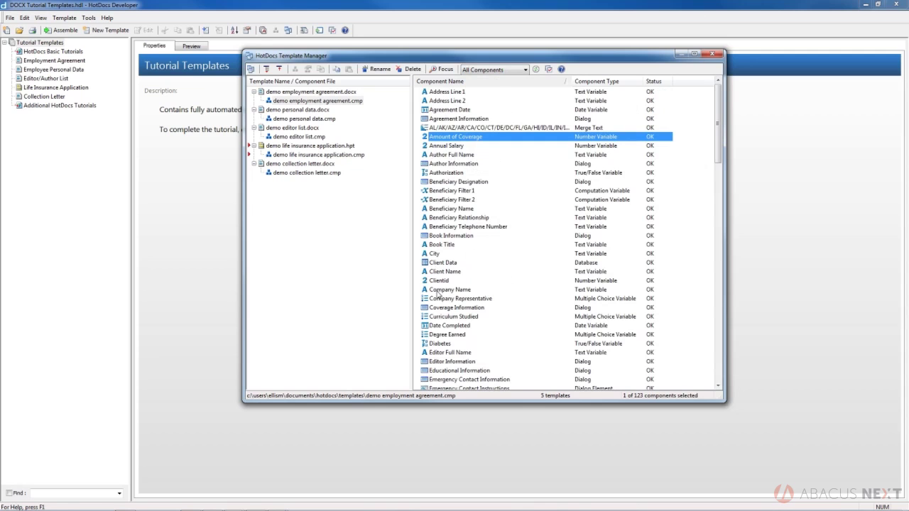
# Rename the City text variable to Client City and update its references in the demo collection letter template and component file
pyautogui.click(438, 254)
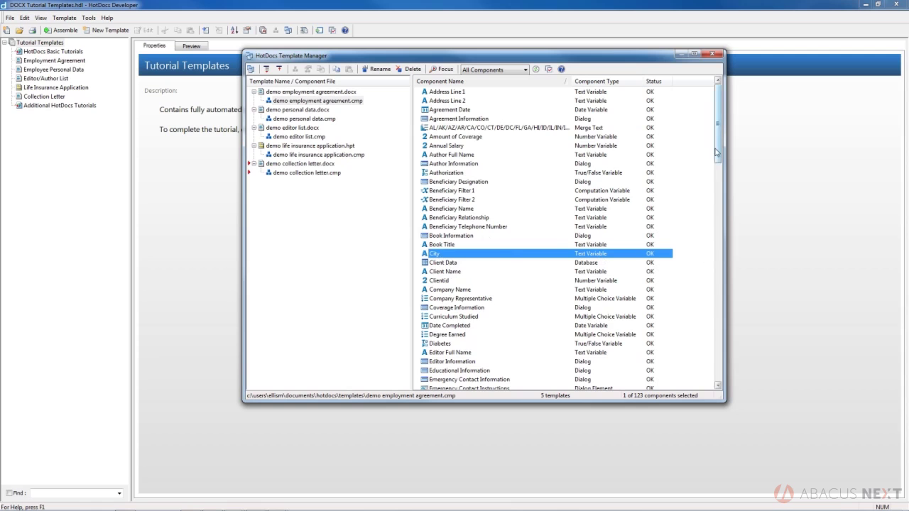
pyautogui.scroll(-2, 719, 167)
pyautogui.scroll(-1, 718, 168)
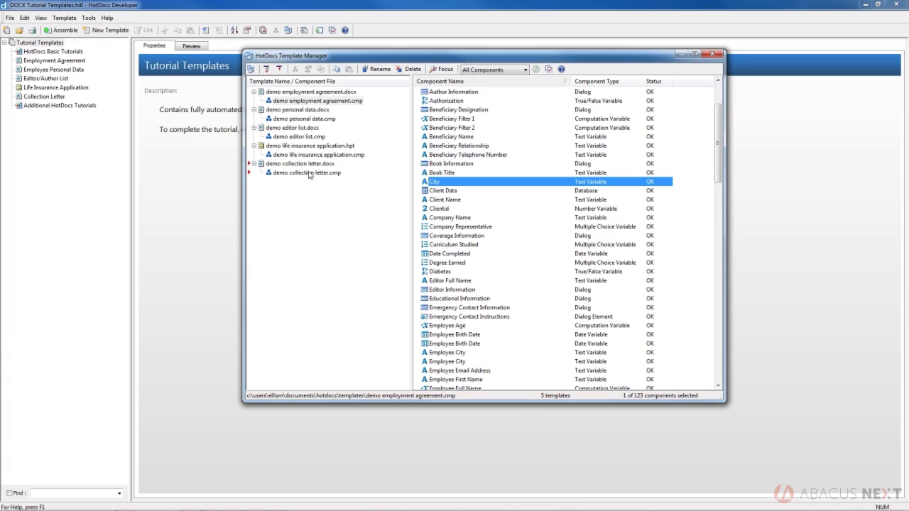
pyautogui.rightClick(445, 185)
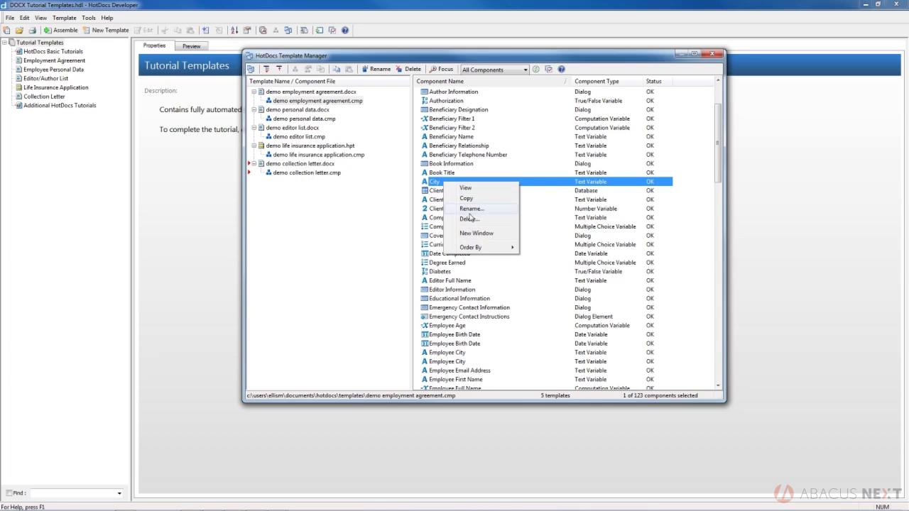
pyautogui.click(469, 211)
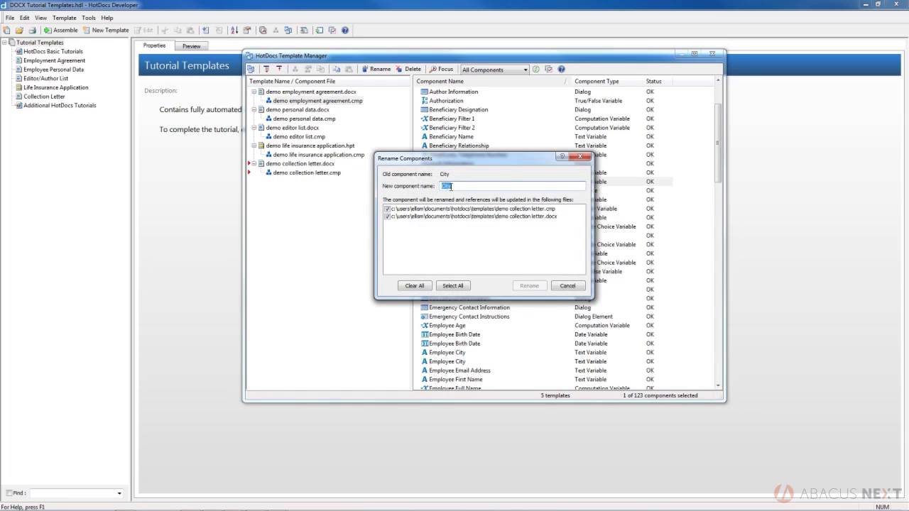
pyautogui.click(460, 187)
pyautogui.click(441, 186)
pyautogui.write('Client')
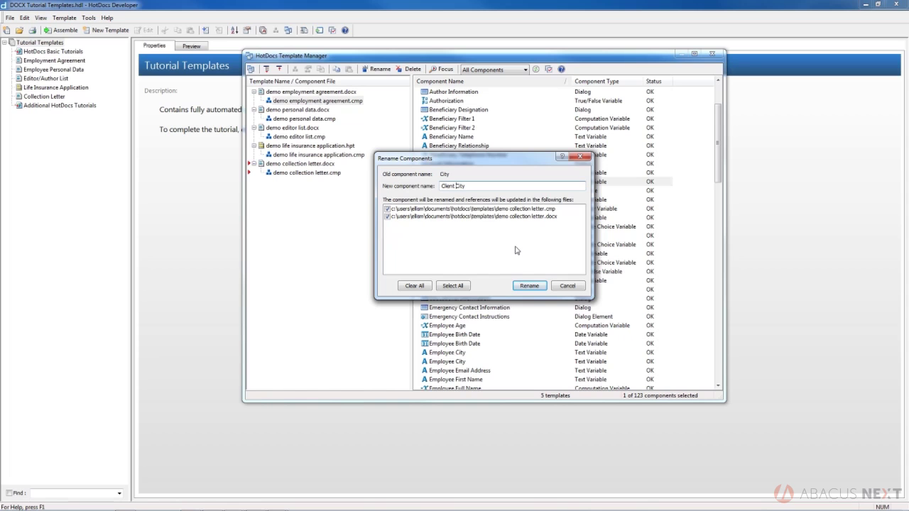
pyautogui.click(529, 285)
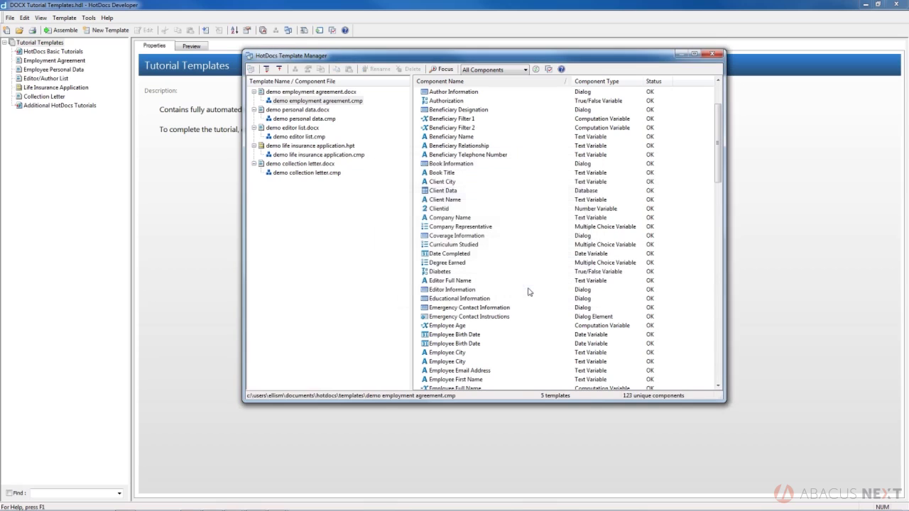
# Check the Client City field in the Collection Letter template's preview, then return to the Template Manager
pyautogui.click(433, 183)
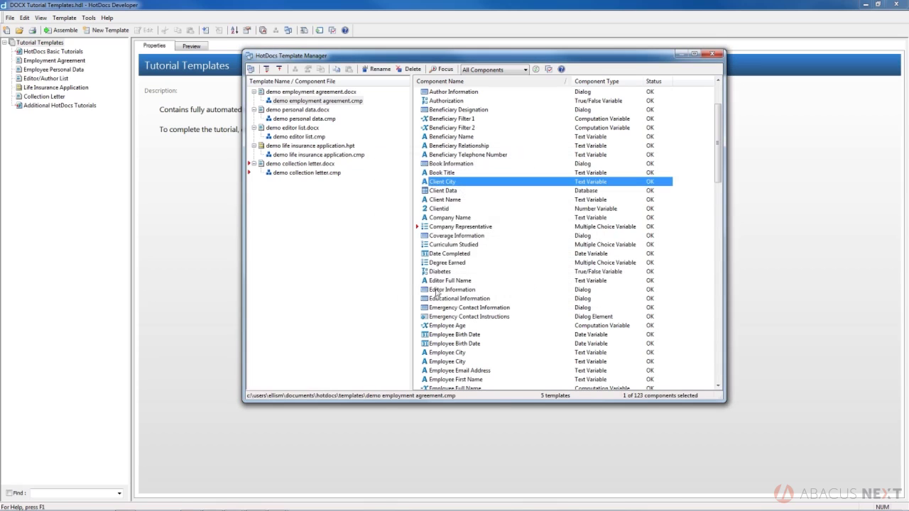
pyautogui.click(45, 100)
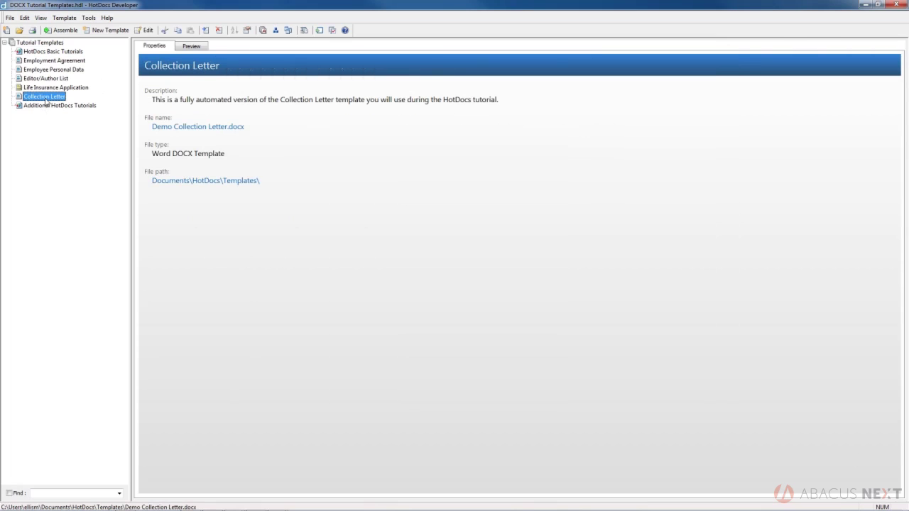
pyautogui.click(192, 46)
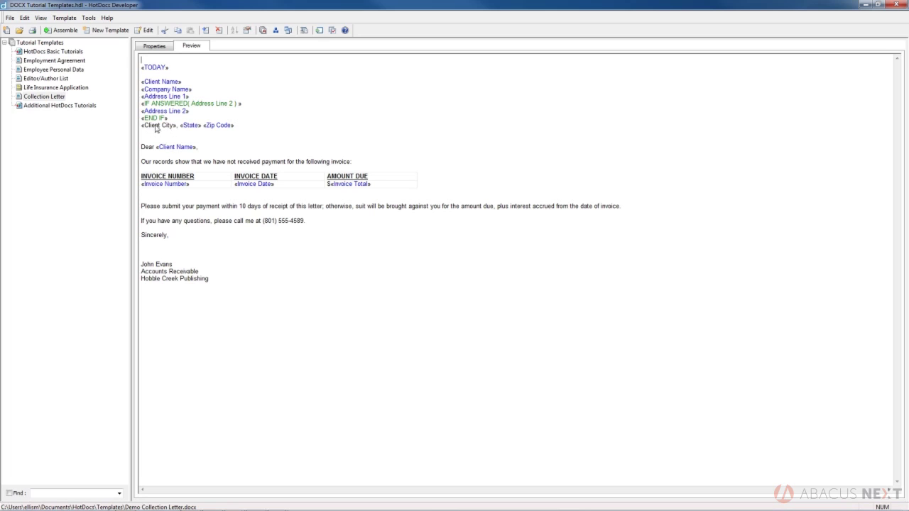
pyautogui.click(159, 47)
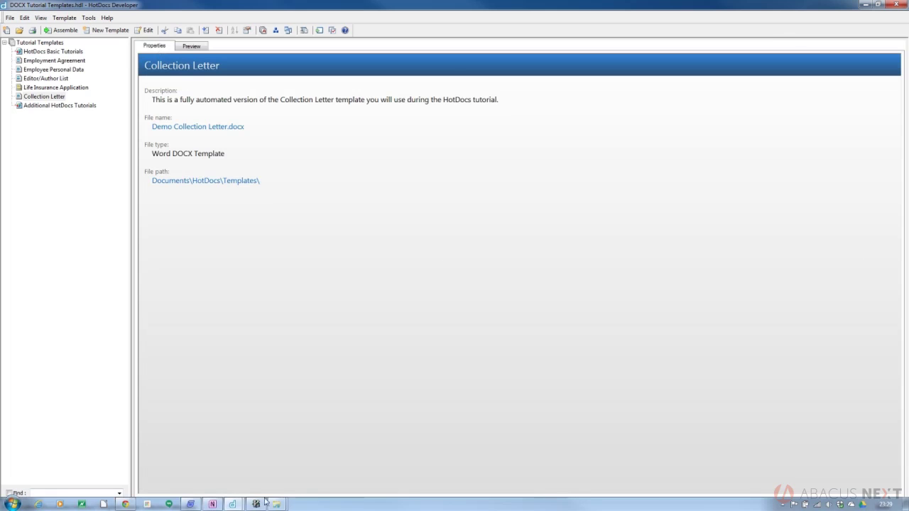
pyautogui.moveTo(233, 504)
pyautogui.click(281, 464)
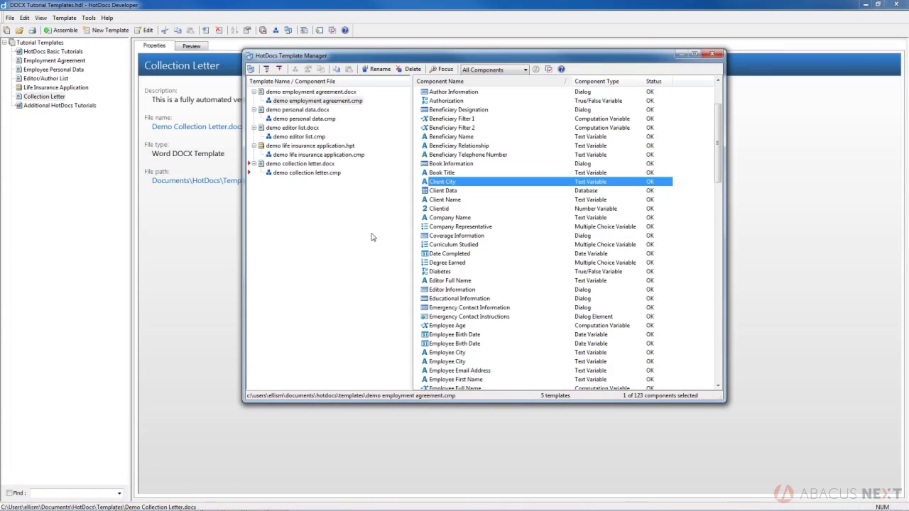
# Copy the Company Representative multiple choice variable used by the demo employment agreement component file
pyautogui.click(287, 102)
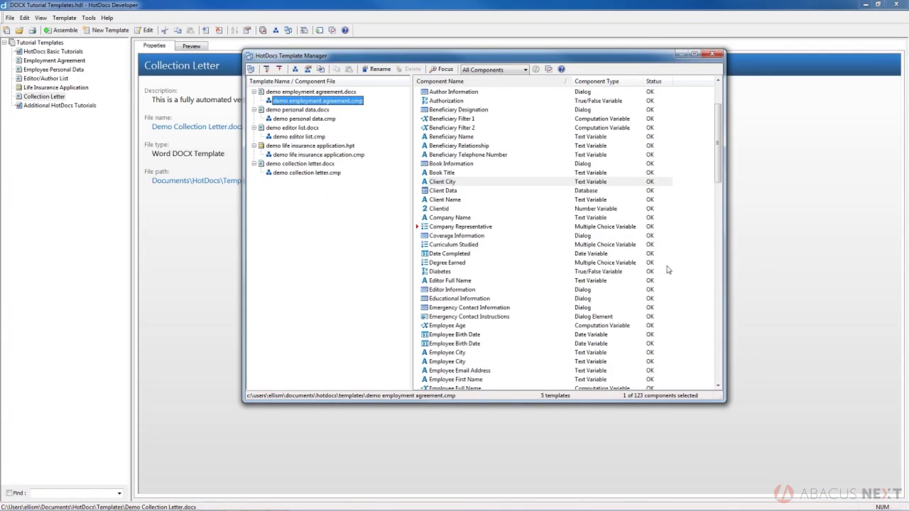
pyautogui.click(451, 227)
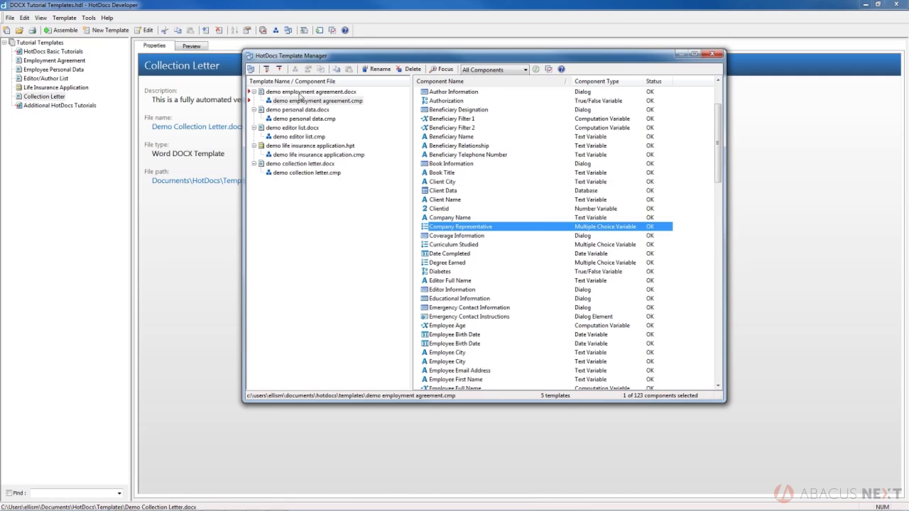
pyautogui.rightClick(466, 229)
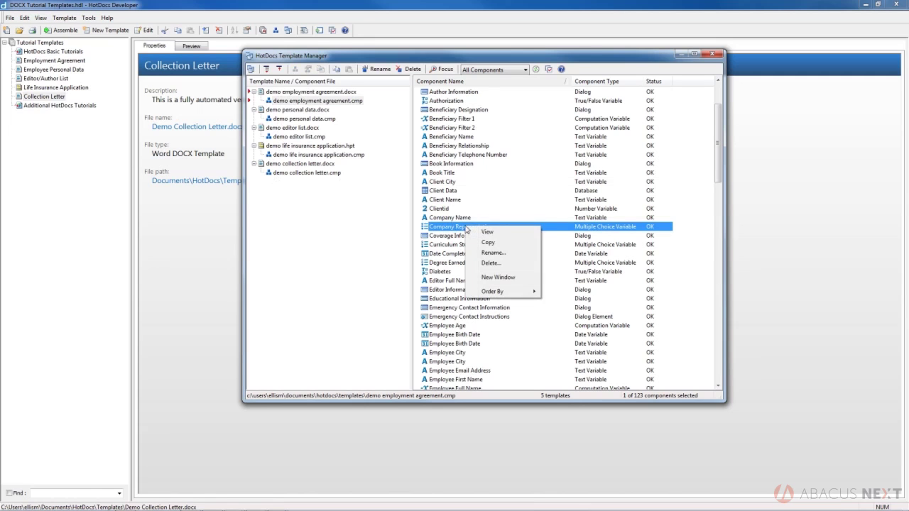
pyautogui.click(488, 243)
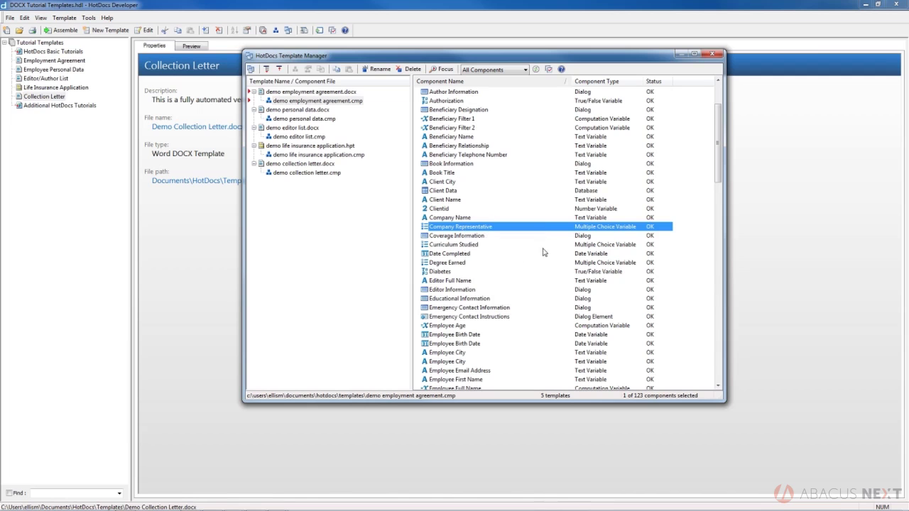
# Paste the copied component into the demo personal data, employment agreement, editor list, life insurance application and collection letter component files
pyautogui.click(297, 118)
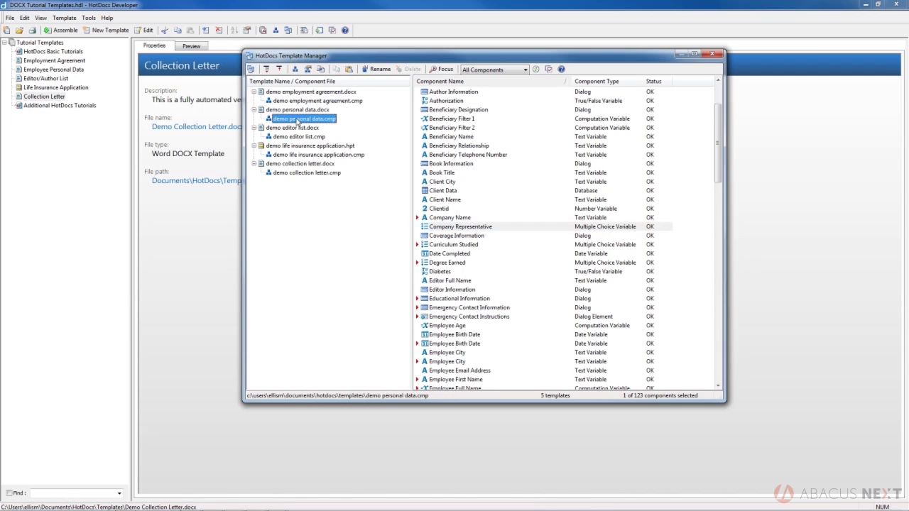
pyautogui.rightClick(297, 121)
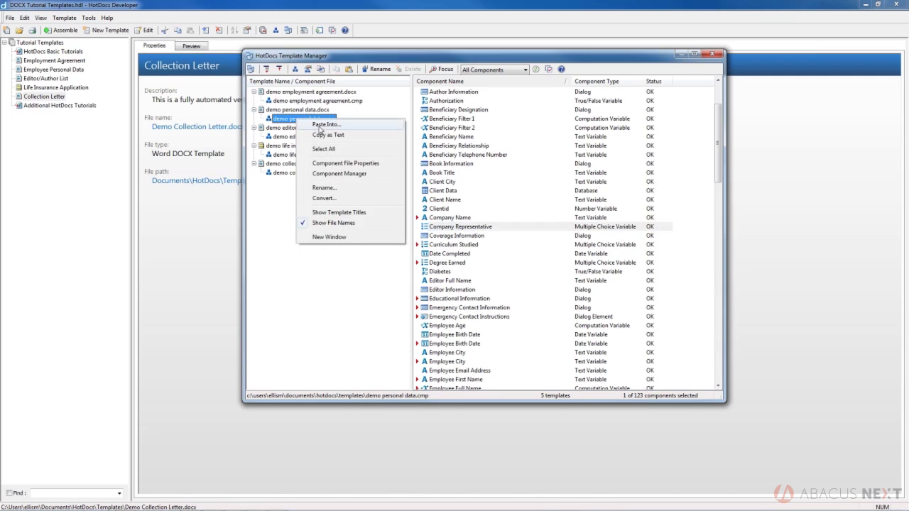
pyautogui.click(323, 125)
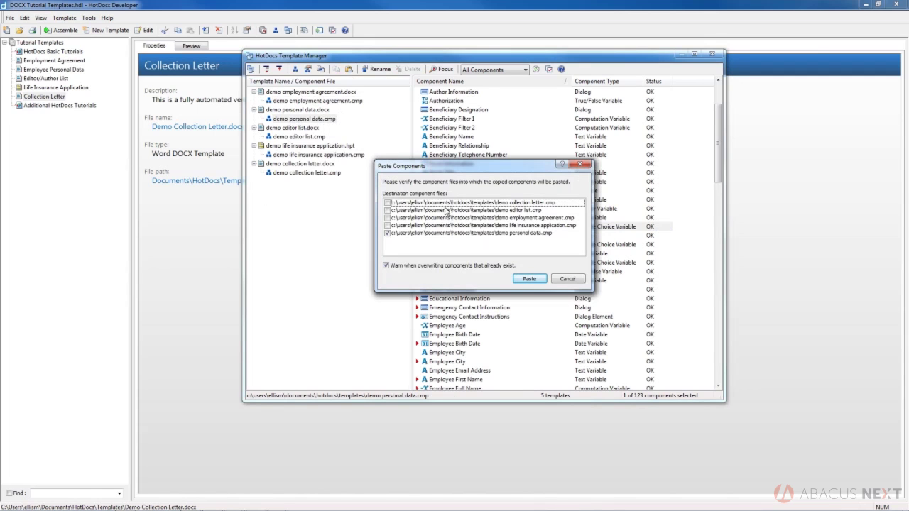
pyautogui.click(387, 233)
pyautogui.click(387, 233)
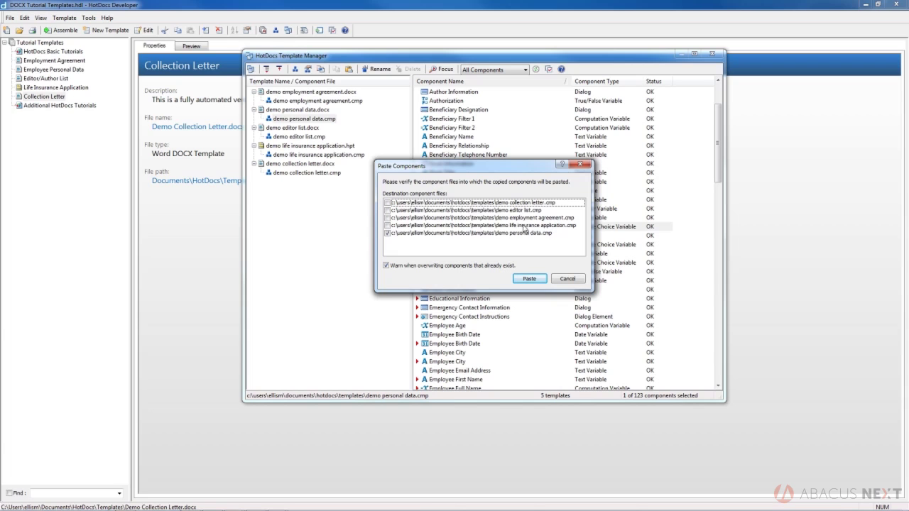
pyautogui.click(387, 218)
pyautogui.click(387, 210)
pyautogui.click(388, 225)
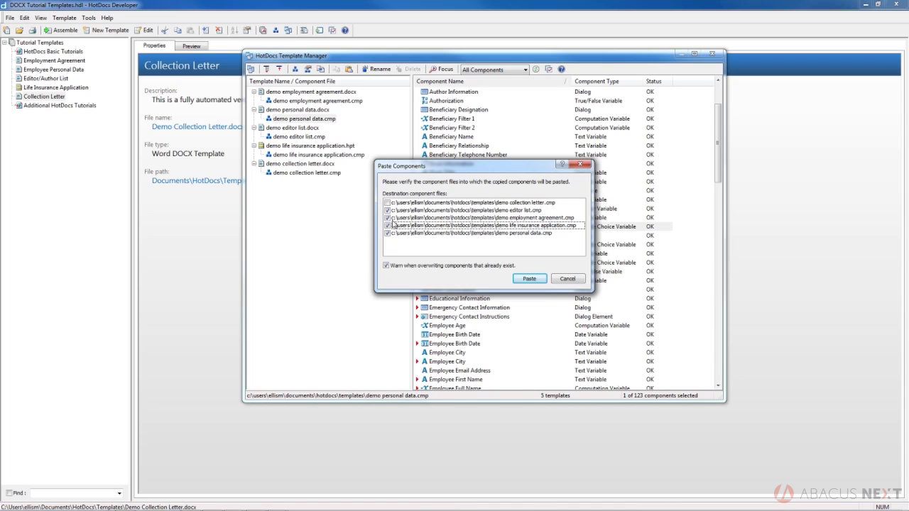
pyautogui.click(387, 203)
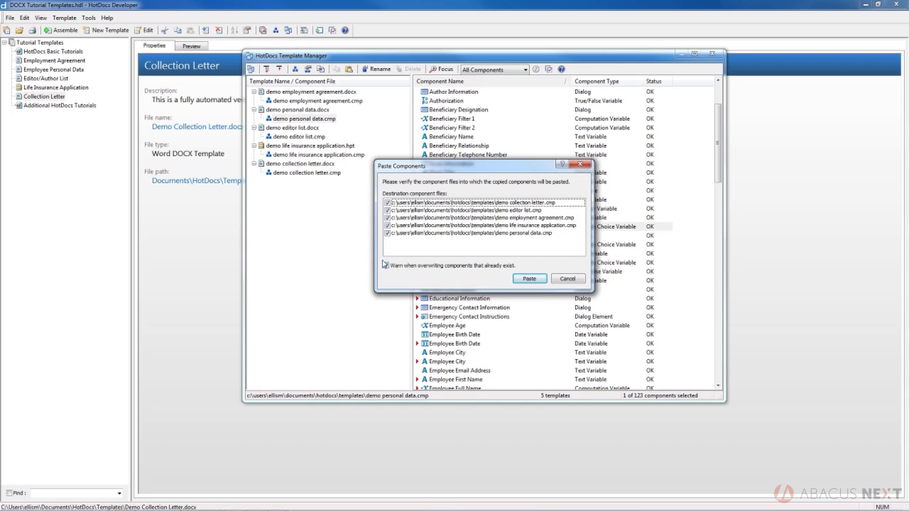
pyautogui.click(525, 284)
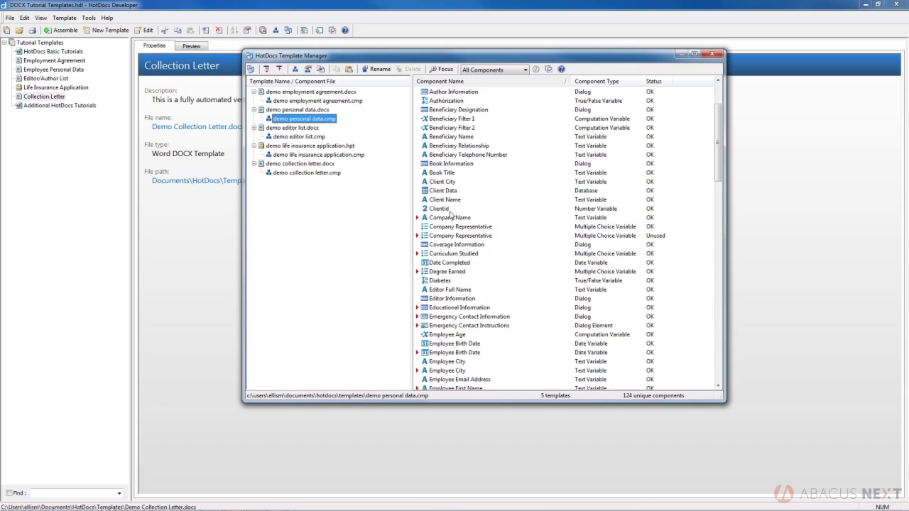
# Examine which templates and component files are linked to each of the two Company Representative entries
pyautogui.click(446, 227)
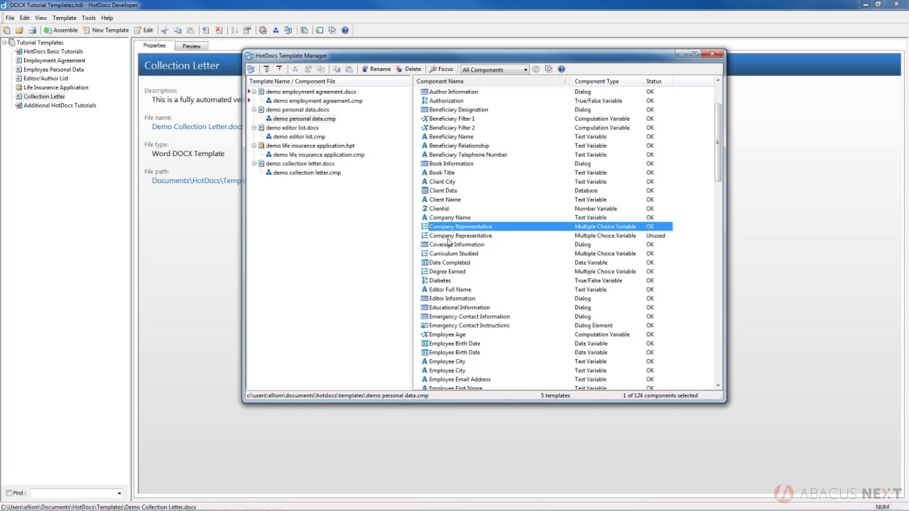
pyautogui.click(474, 237)
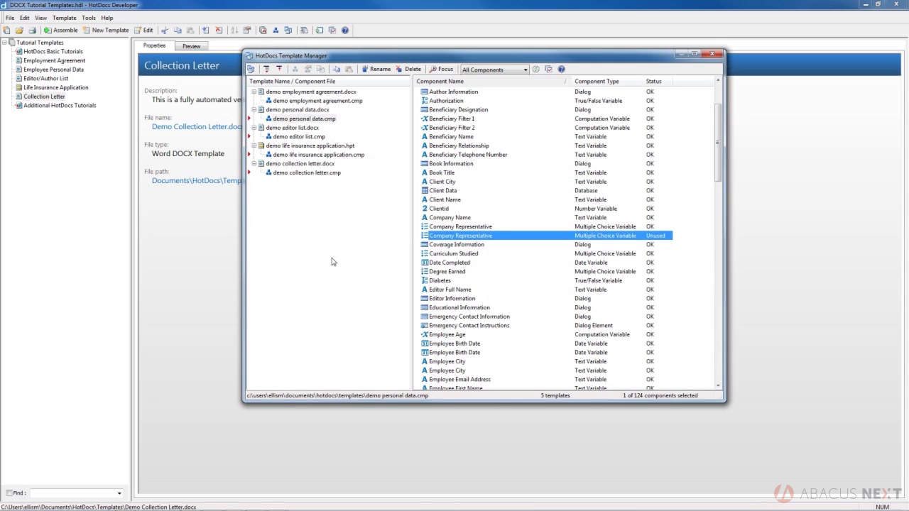
pyautogui.click(468, 227)
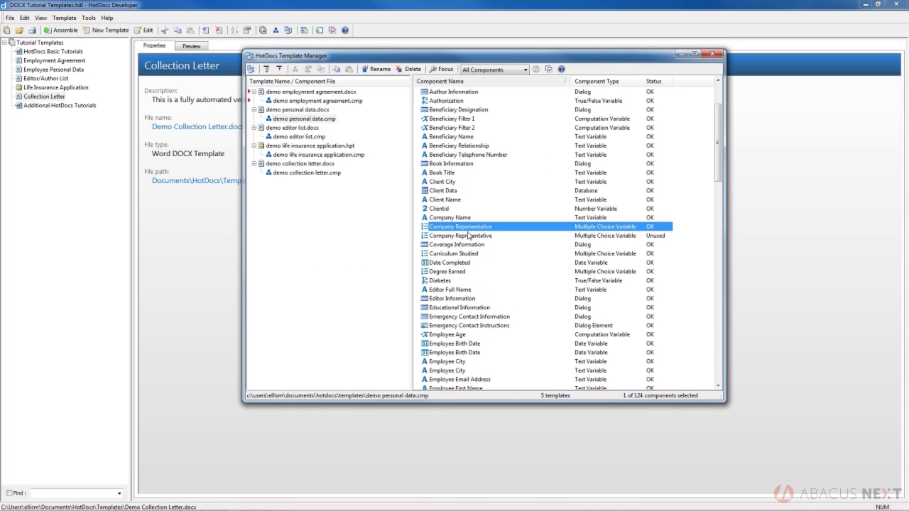
pyautogui.click(465, 237)
pyautogui.click(459, 231)
pyautogui.click(289, 101)
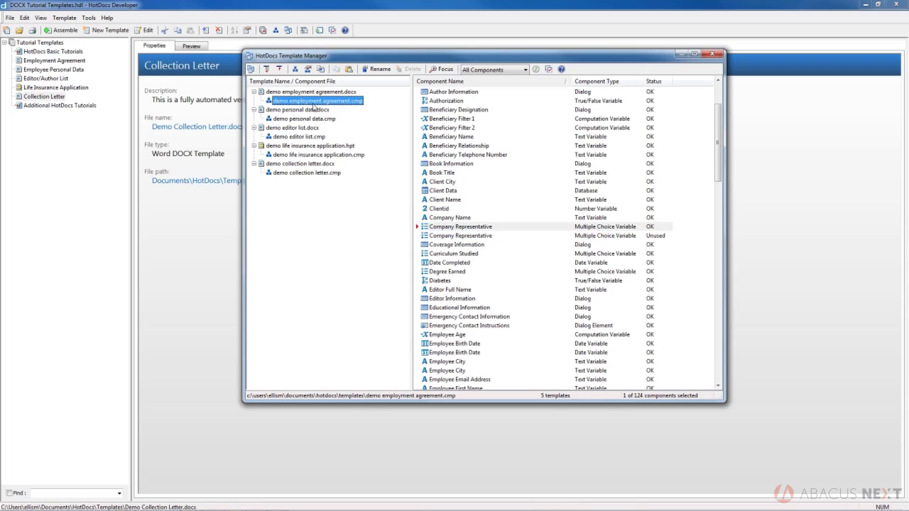
pyautogui.click(276, 96)
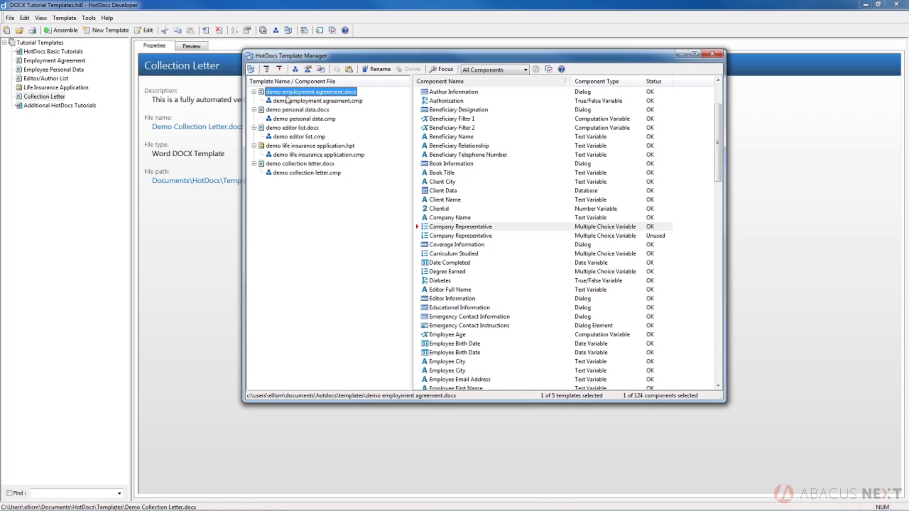
pyautogui.click(441, 236)
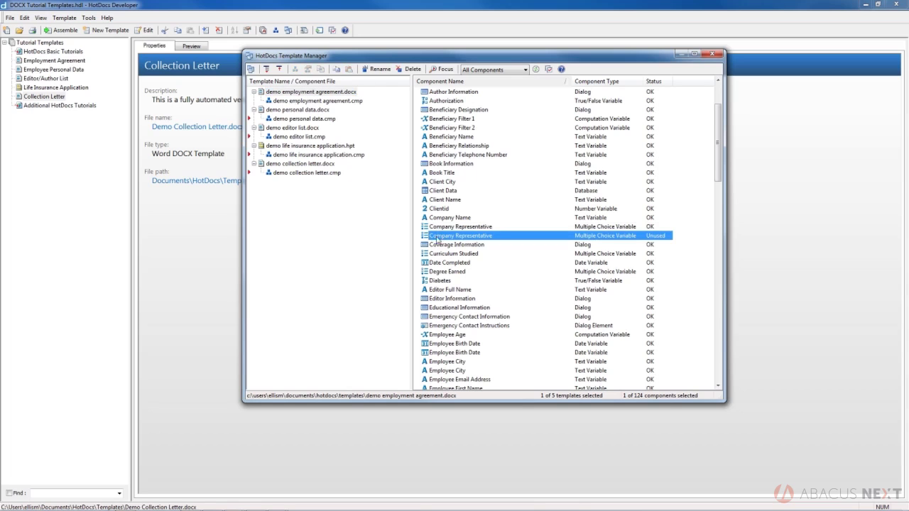